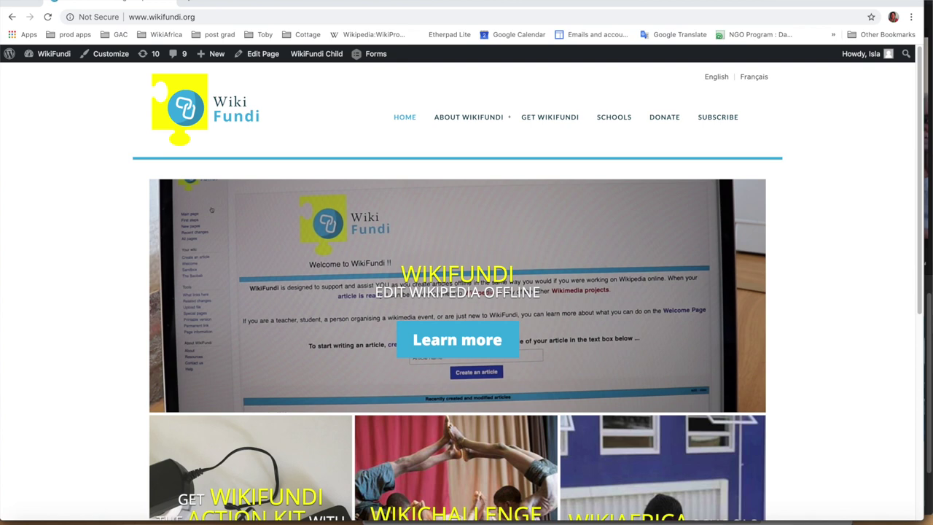
Step: Open the offline wiki's welcome page at en.wikifundi.wikifundi.hotspot/wiki/WikiFundi:Welcome
left_click(705, 1)
left_click(271, 20)
type("hotspot/wiki/WikiFundi:Welcome")
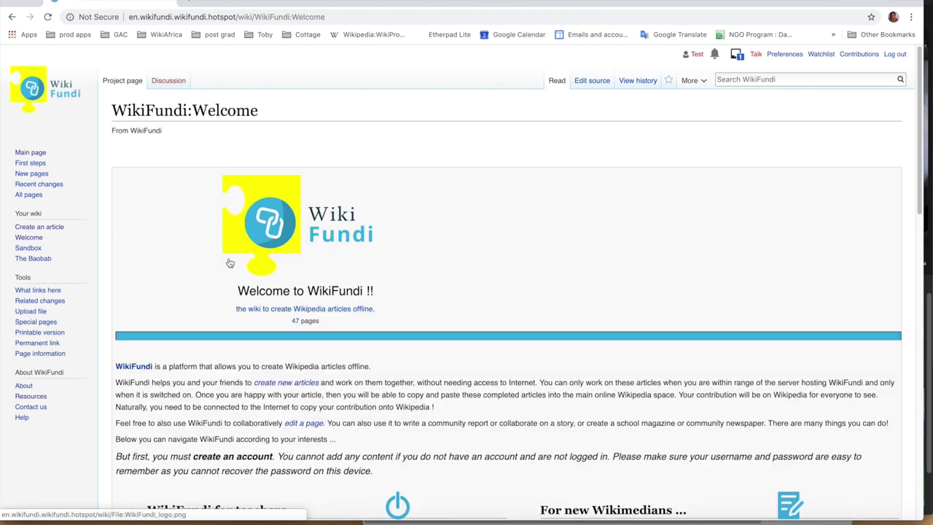
Step: Read through the Welcome page's sections for teachers, new Wikimedians, students, event organisers, the WikiFundi box and Africa's Wikimedians
scroll(230, 262, "down", 3)
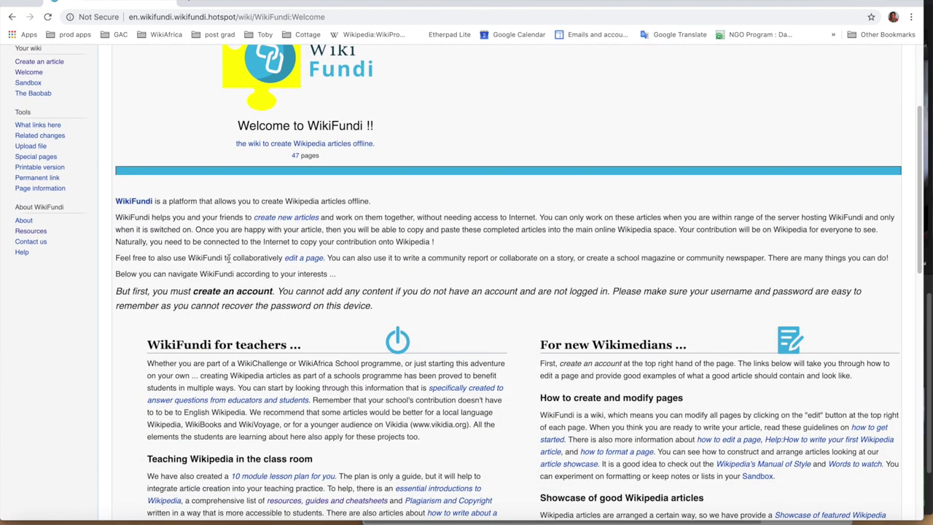
scroll(230, 259, "down", 2)
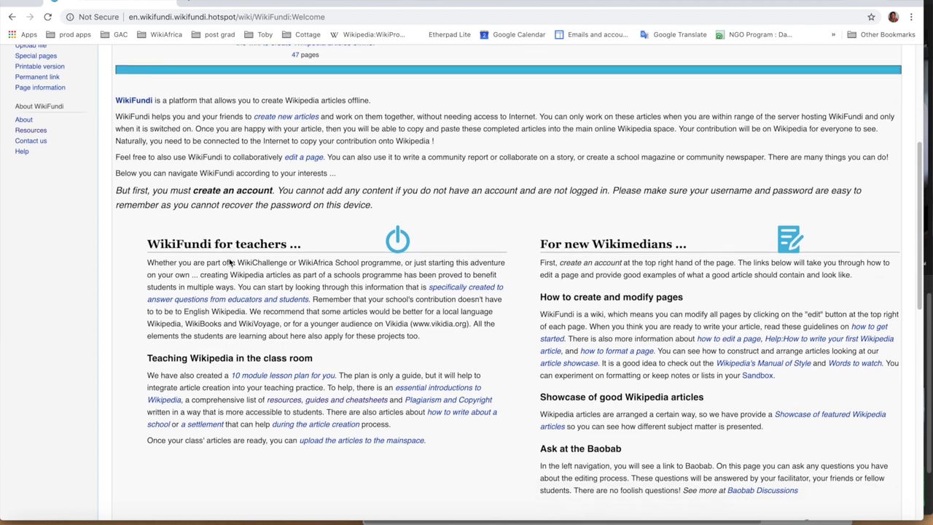
scroll(230, 263, "down", 4)
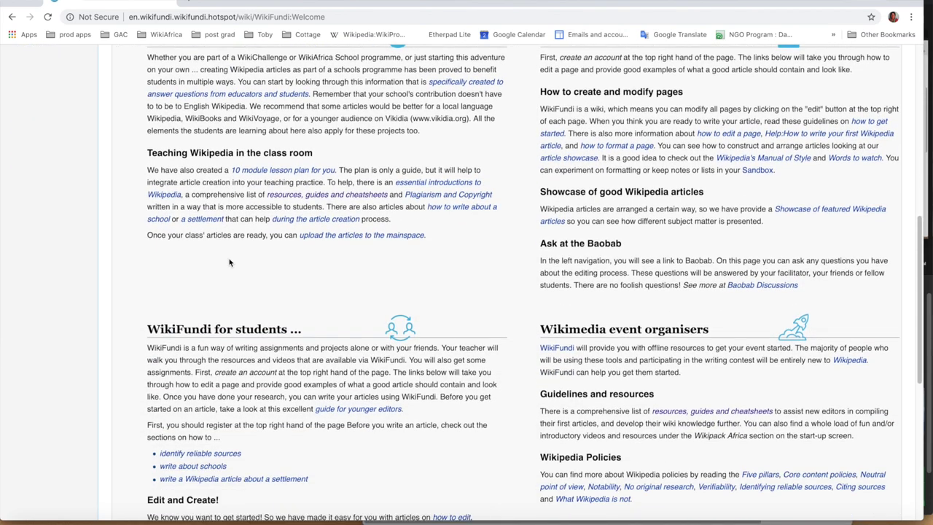
scroll(229, 263, "down", 3)
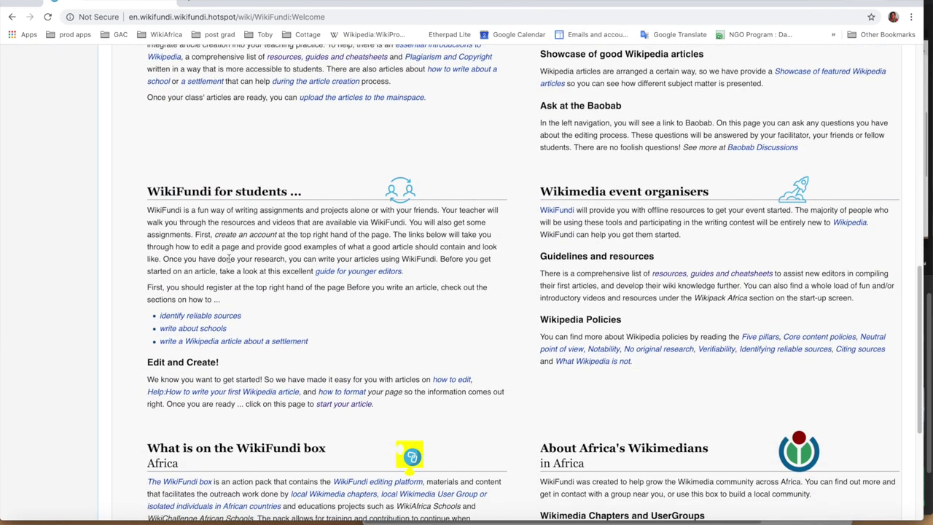
scroll(230, 261, "down", 1)
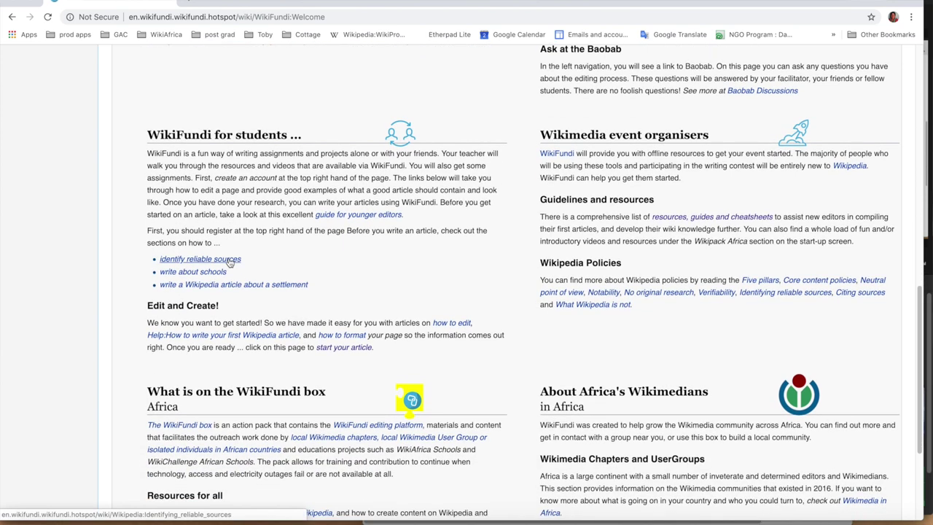
scroll(229, 262, "down", 1)
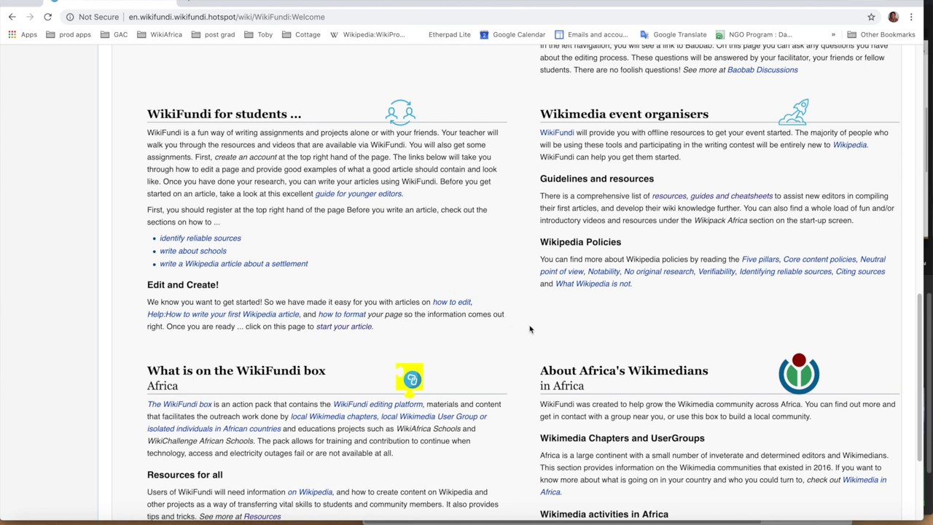
scroll(530, 329, "down", 1)
scroll(470, 325, "down", 1)
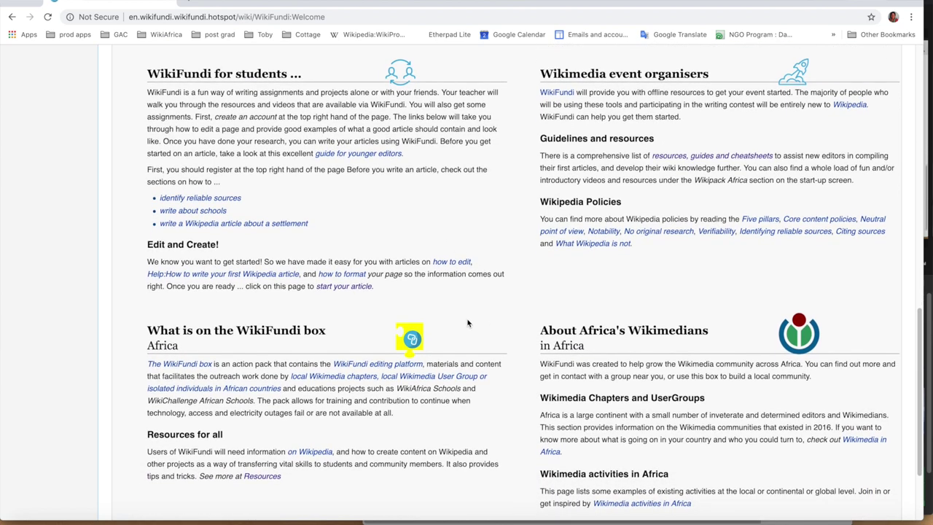
scroll(468, 323, "down", 2)
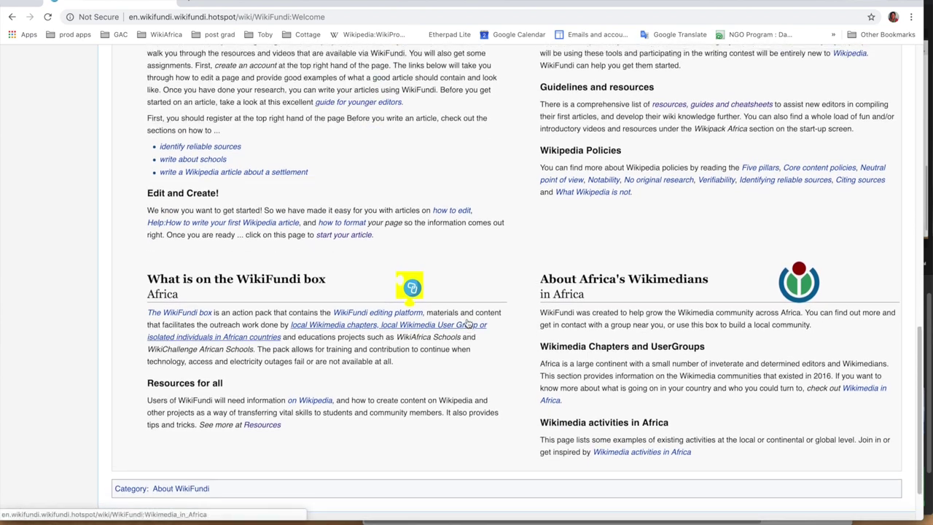
scroll(468, 323, "up", 2)
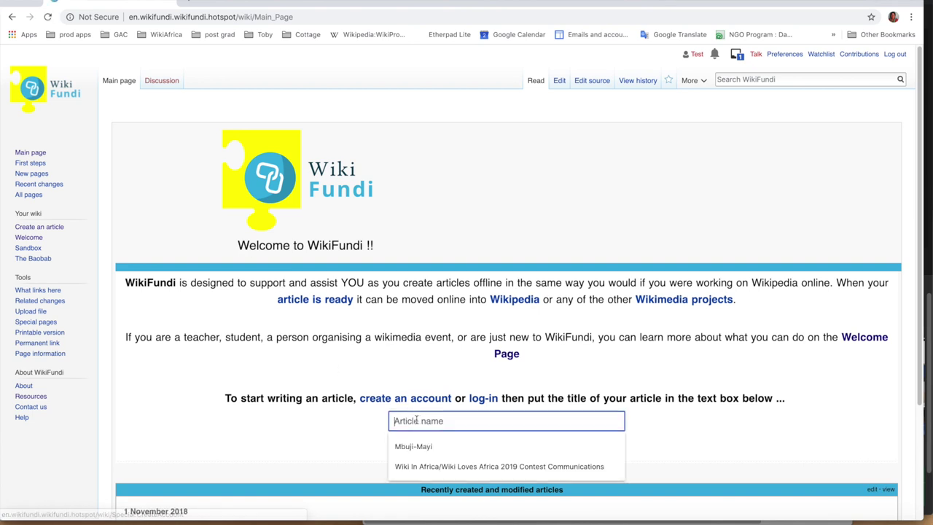
Step: Create the article Mbuji-Mayi with a short introduction to the capital city of Kasai-Oriental Province, and save the page
left_click(413, 446)
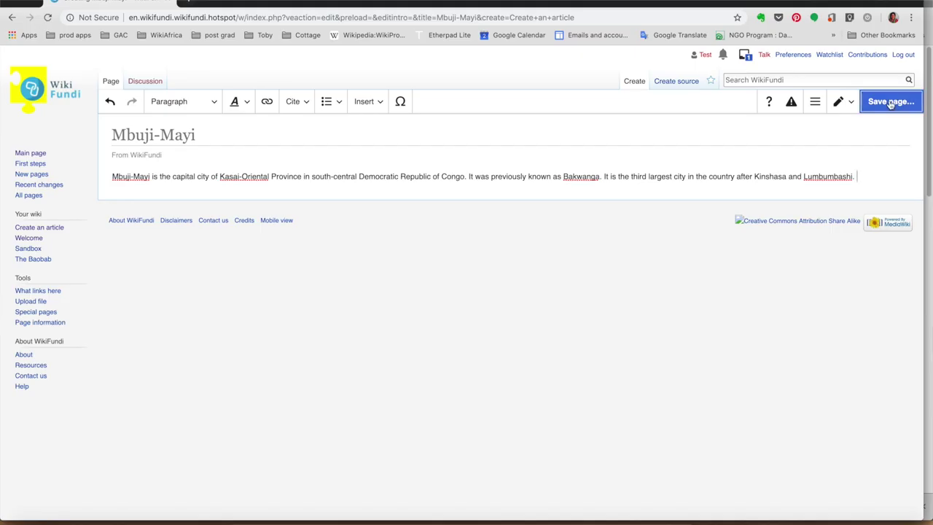
left_click(891, 103)
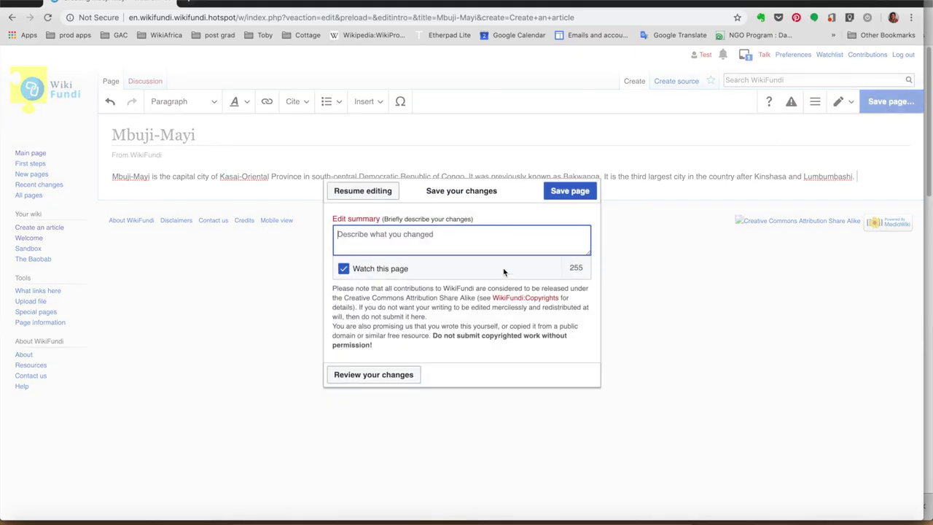
left_click(568, 193)
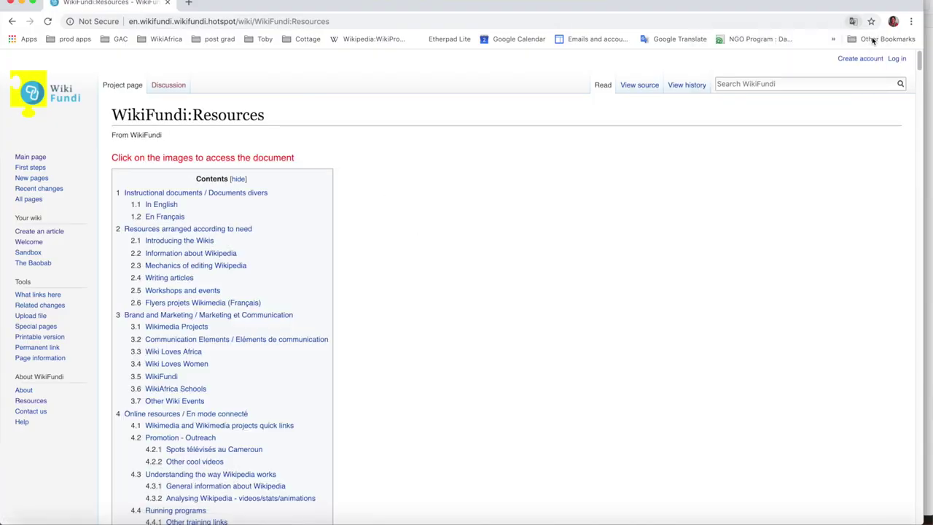
Step: Browse the Resources page, examine the Illustrating Wikipedia brochure, and open the "Teaching to learn" video under Introducing the Wikis
scroll(680, 201, "down", 10)
scroll(679, 201, "down", 5)
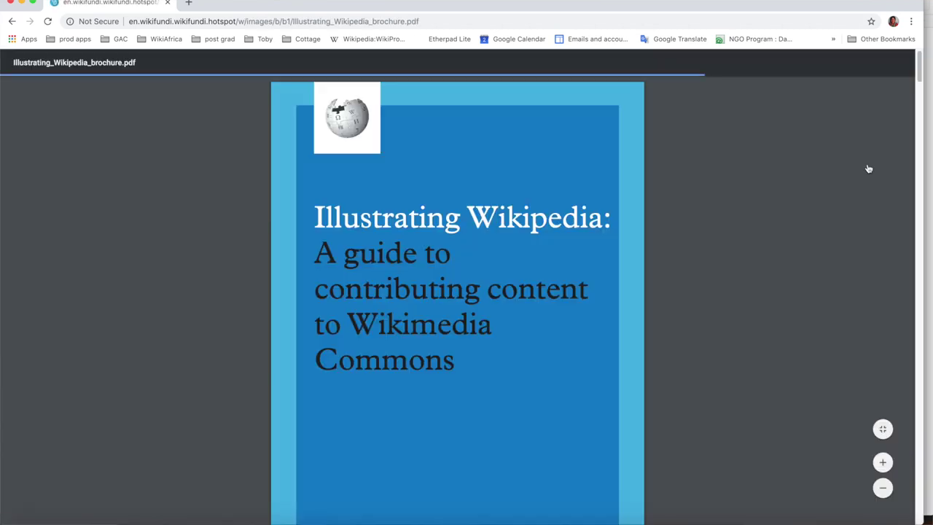
scroll(556, 305, "down", 10)
scroll(556, 305, "down", 5)
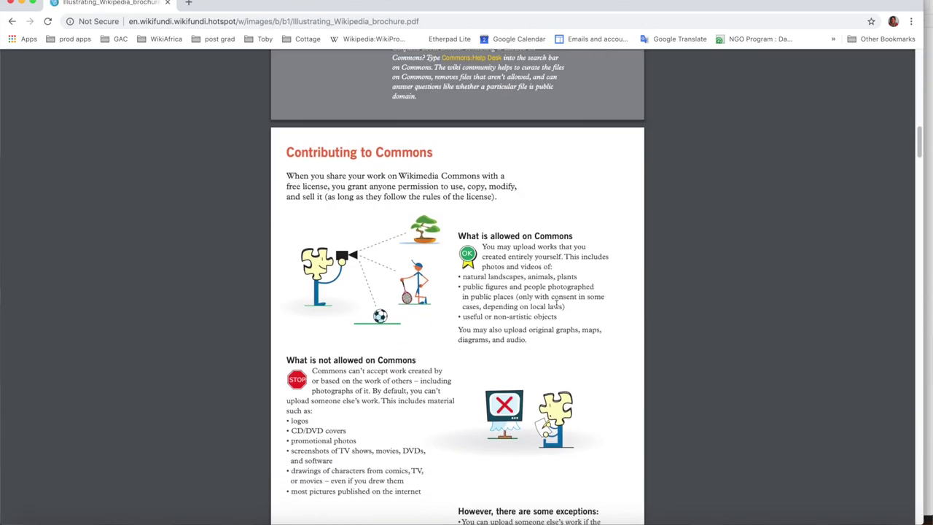
key("super+bracketleft")
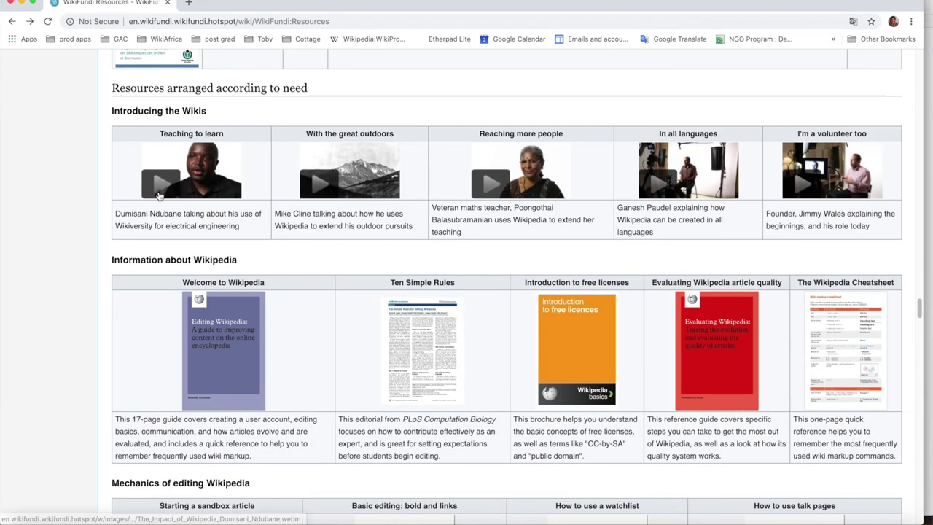
left_click(159, 195)
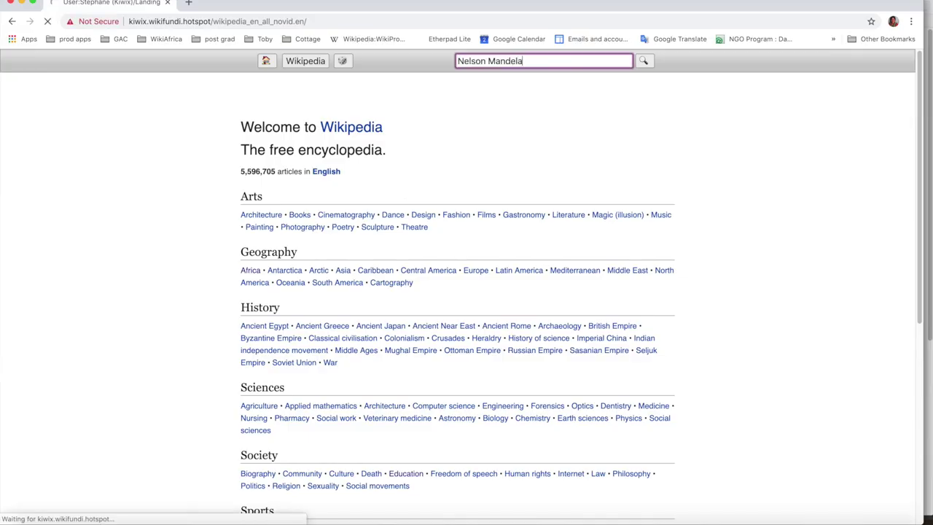
Step: Open the WikiMed Medical Encyclopedia from the Kiwix library and search it for Malaria
left_click(266, 61)
left_click(440, 119)
left_click(517, 63)
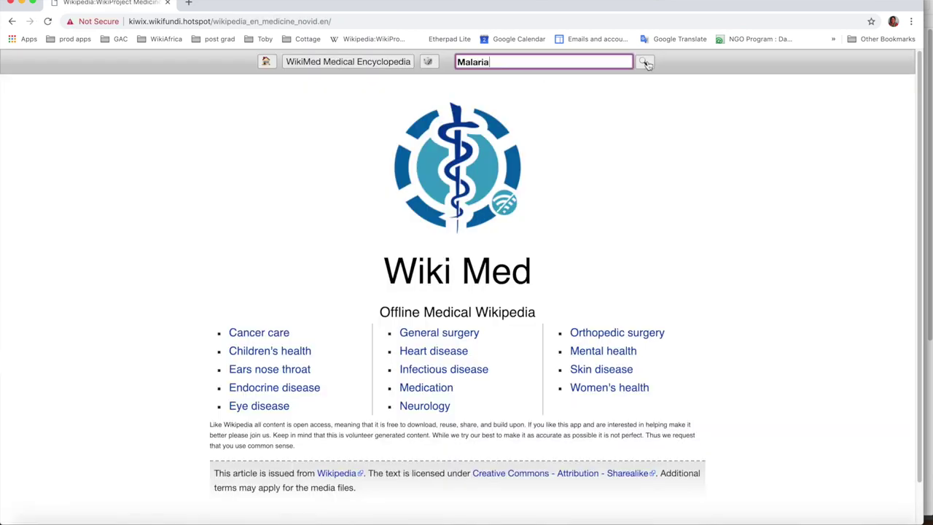
Step: Visit Wikiquote and Wikisource from the Kiwix library's home page
left_click(265, 62)
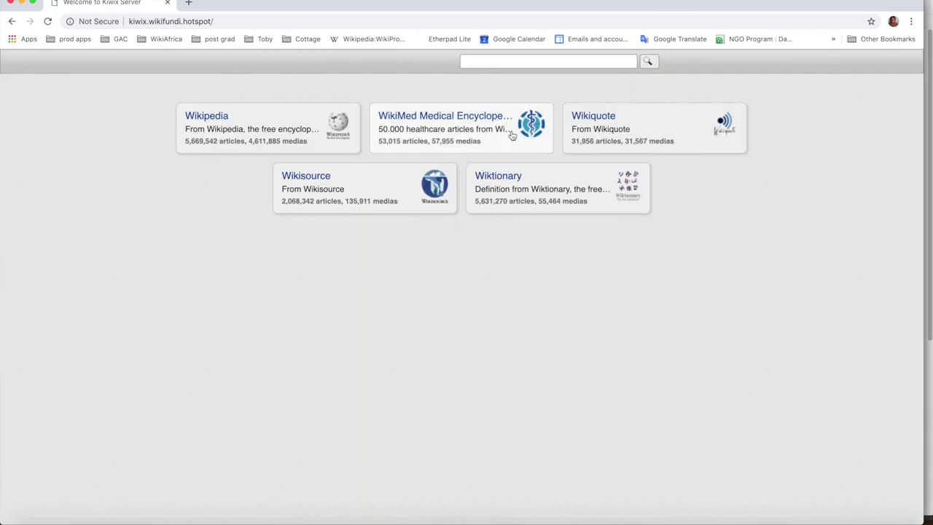
left_click(589, 121)
left_click(267, 61)
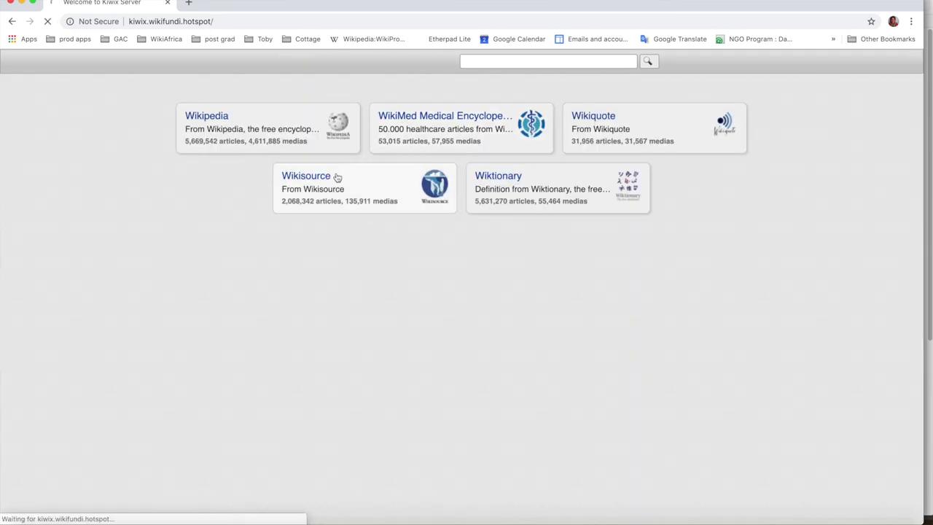
left_click(337, 180)
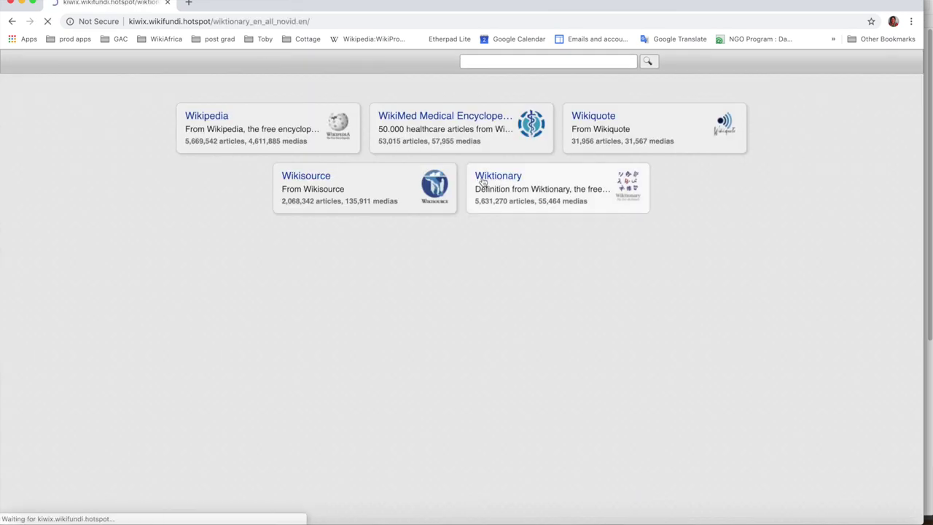
Step: Open Wiktionary from the Kiwix library and look up the entry Tutu
left_click(486, 182)
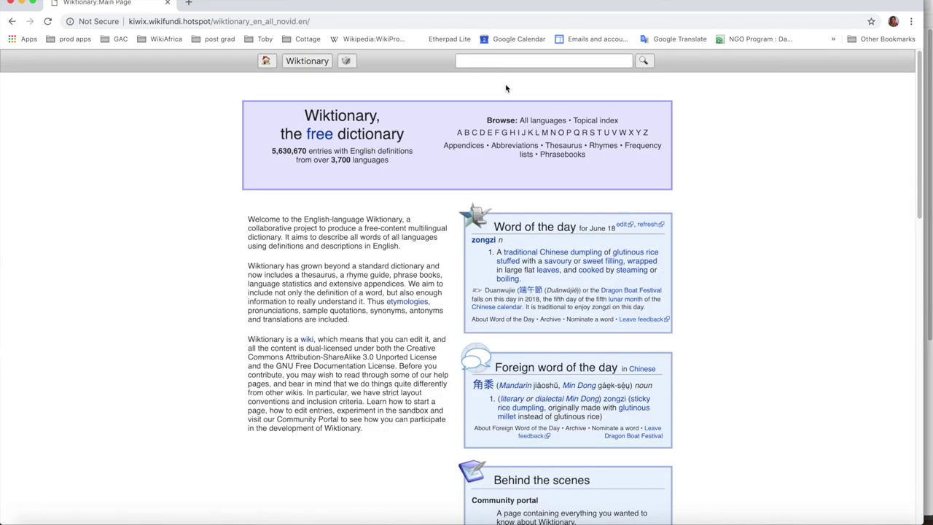
type("Tutu")
key("Return")
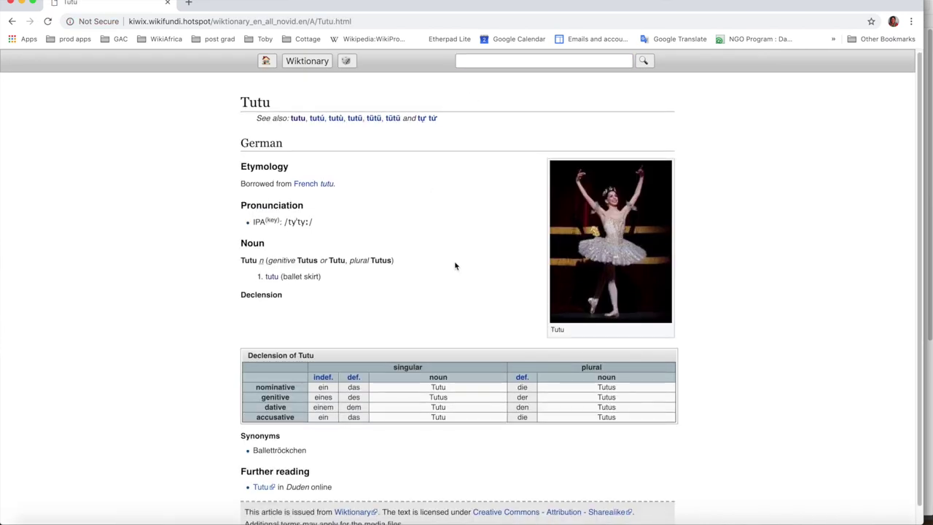